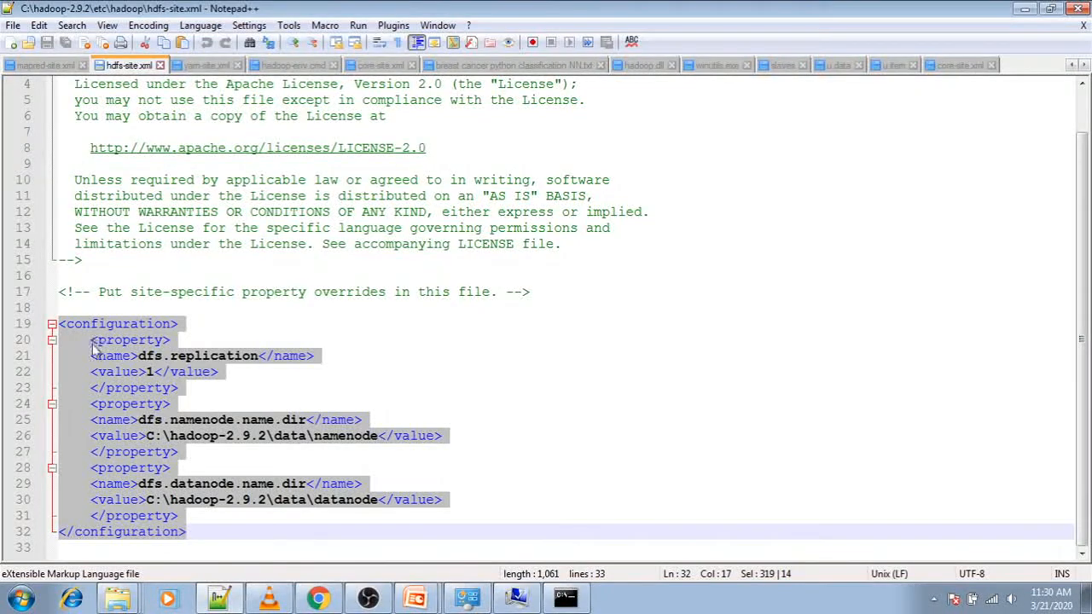
{"action": "left_click_drag", "start_coordinate": [92, 343], "coordinate": [227, 511]}
{"action": "key", "text": "ctrl+c"}
{"action": "key", "text": "Delete"}
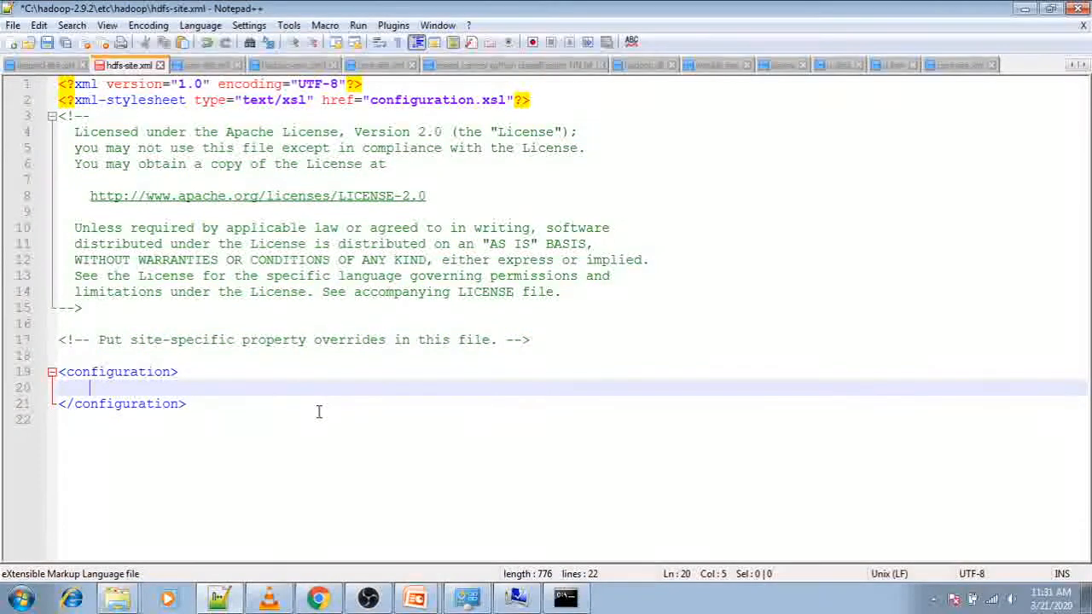
{"action": "type", "text": "C:\\Program Files\\Java\\jdk1.8.0_191"}
{"action": "key", "text": "ctrl+z"}
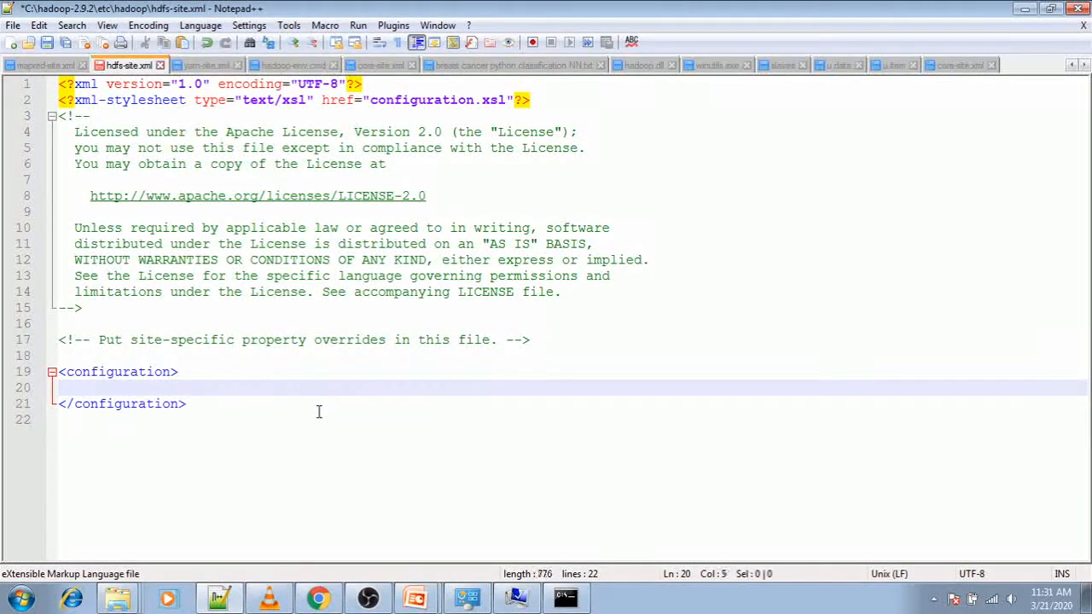
{"action": "key", "text": "ctrl+v"}
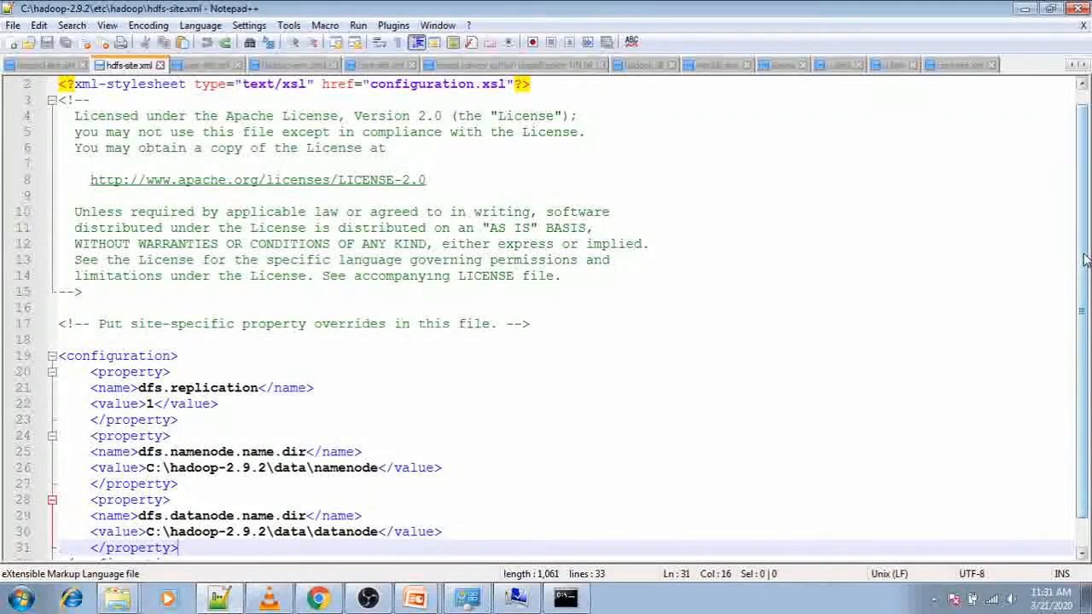
Step: Indent the name and value lines one level inside the dfs.replication, dfs.namenode.name.dir and dfs.datanode.name.dir properties
{"action": "left_click_drag", "start_coordinate": [1084, 258], "coordinate": [1086, 337]}
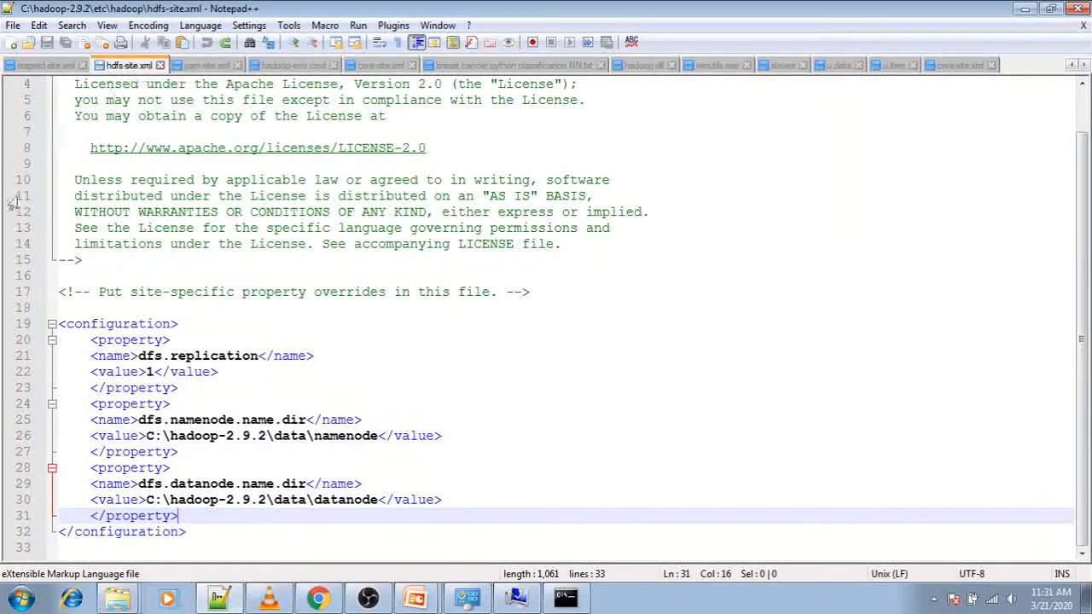
{"action": "left_click_drag", "start_coordinate": [88, 359], "coordinate": [169, 374]}
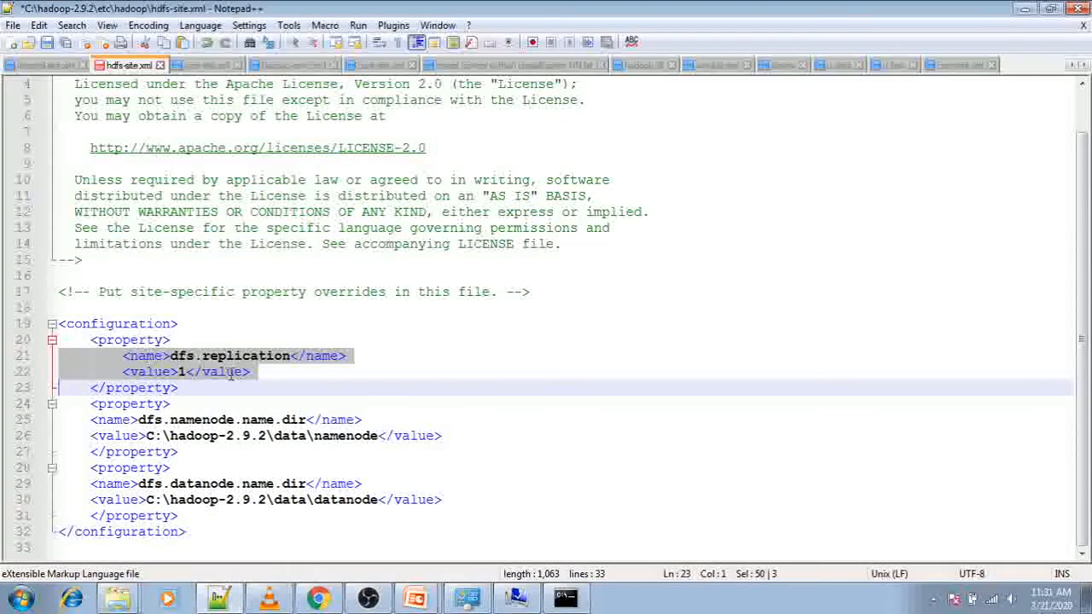
{"action": "key", "text": "Tab"}
{"action": "left_click", "coordinate": [235, 343]}
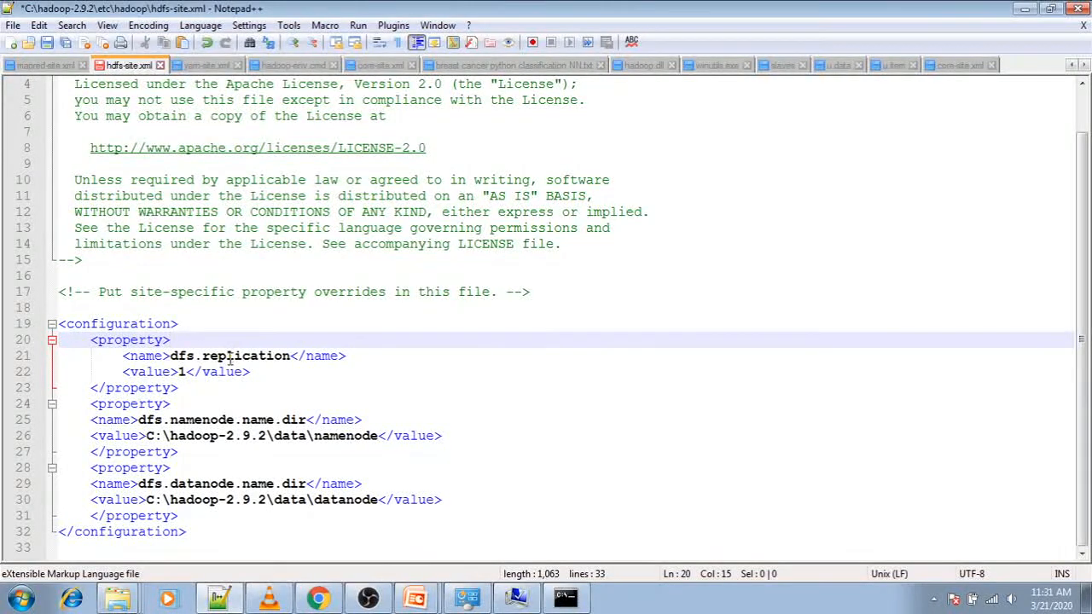
{"action": "left_click", "coordinate": [229, 357]}
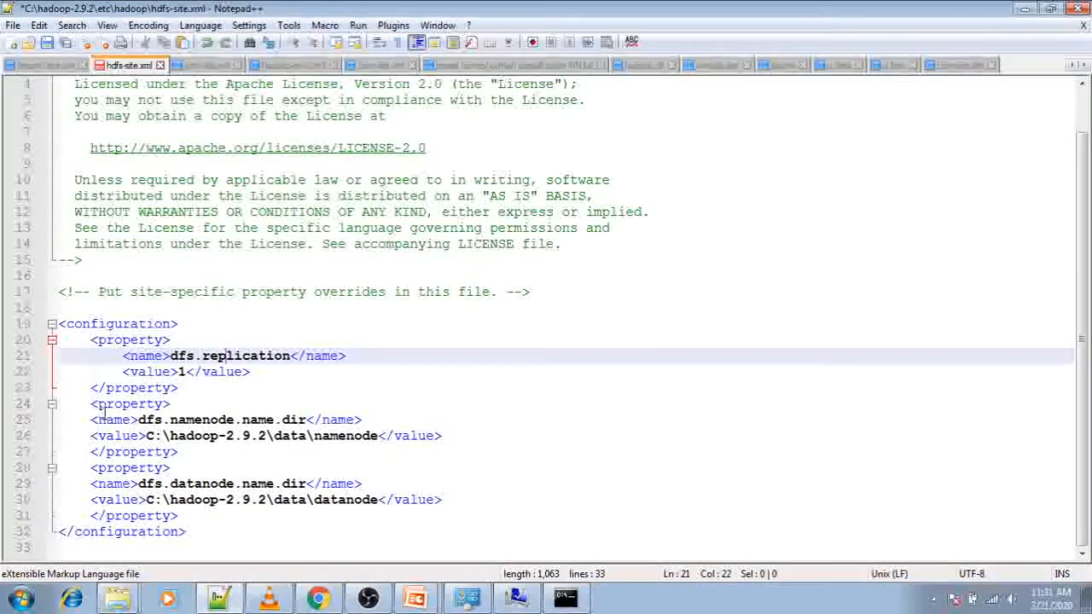
{"action": "left_click_drag", "start_coordinate": [91, 420], "coordinate": [468, 438]}
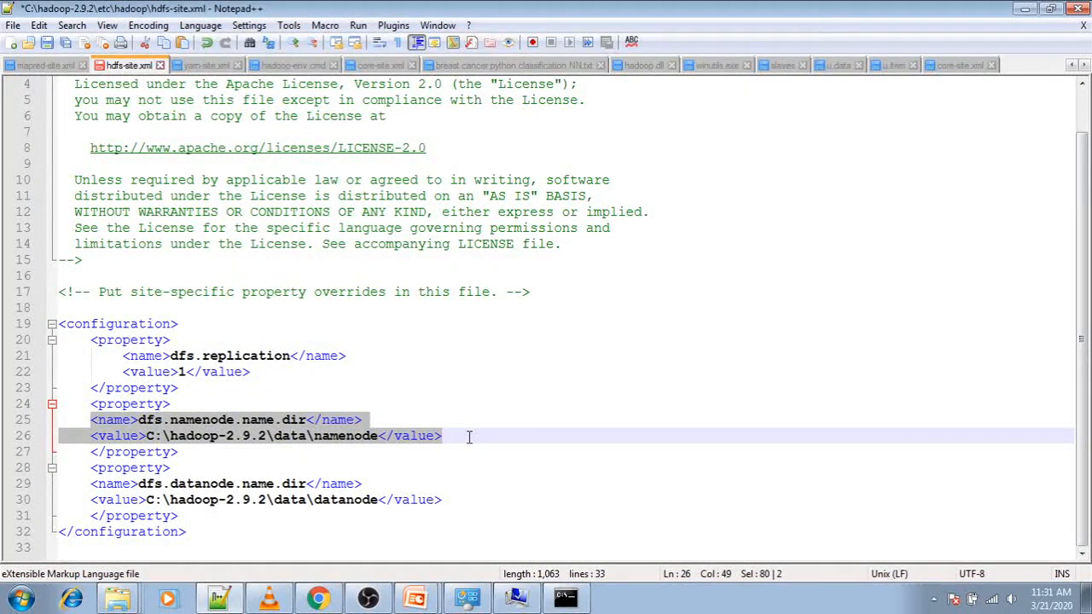
{"action": "key", "text": "Tab"}
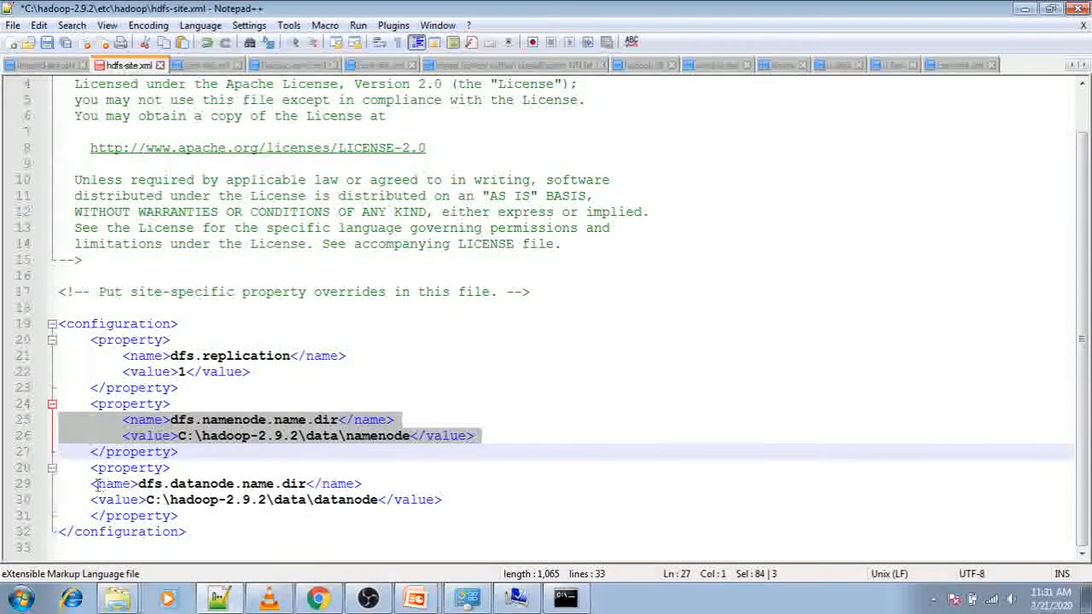
{"action": "left_click_drag", "start_coordinate": [92, 484], "coordinate": [458, 497]}
{"action": "key", "text": "Tab"}
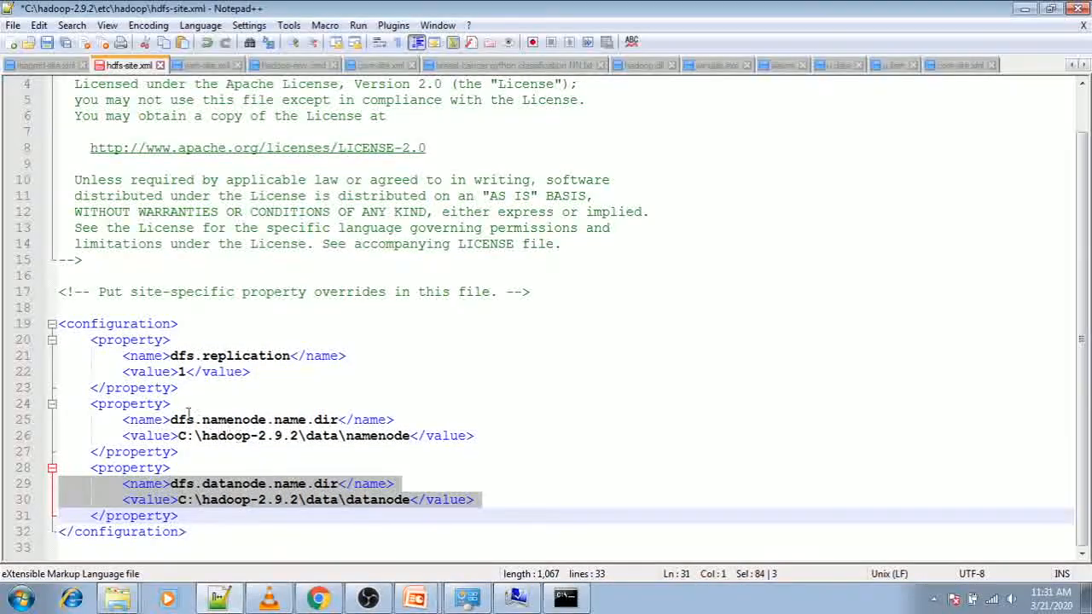
Step: Examine the parts of the dfs.namenode.name.dir property name in the second property block
{"action": "left_click", "coordinate": [147, 420]}
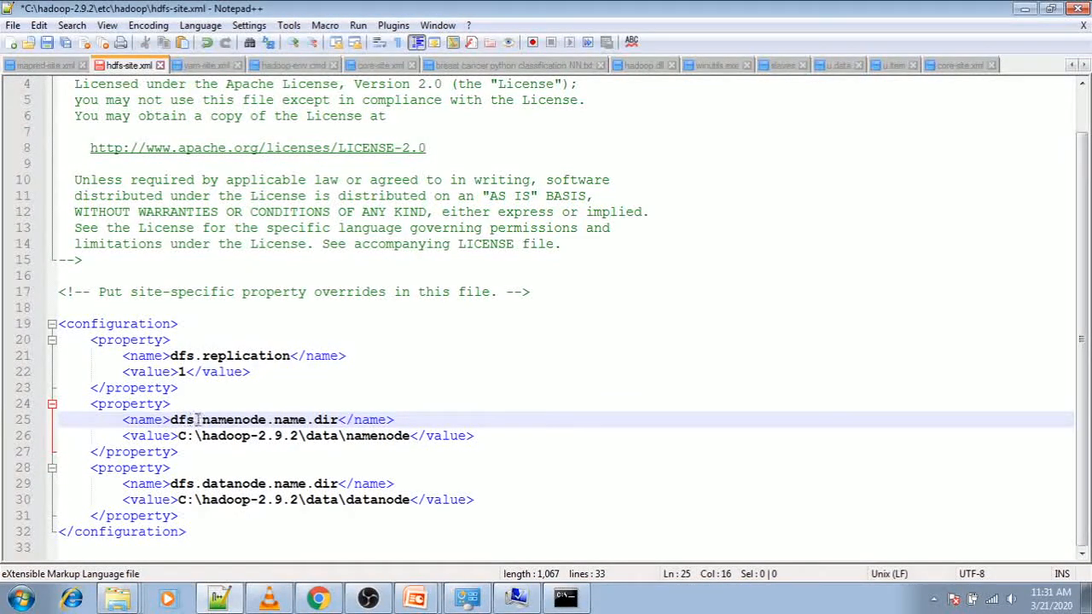
{"action": "double_click", "coordinate": [179, 420]}
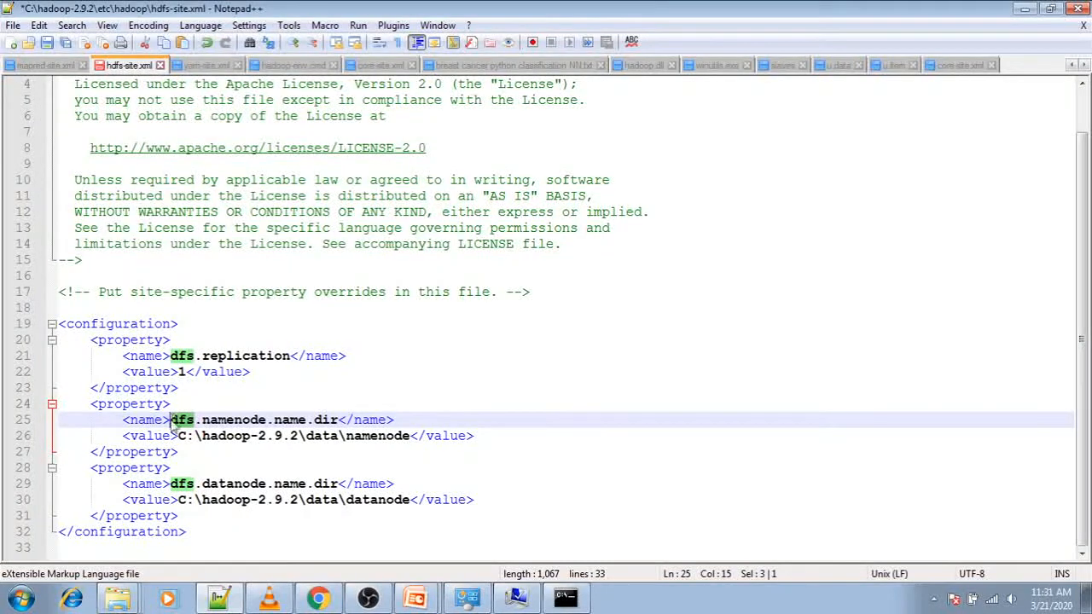
{"action": "left_click_drag", "start_coordinate": [266, 419], "coordinate": [203, 419]}
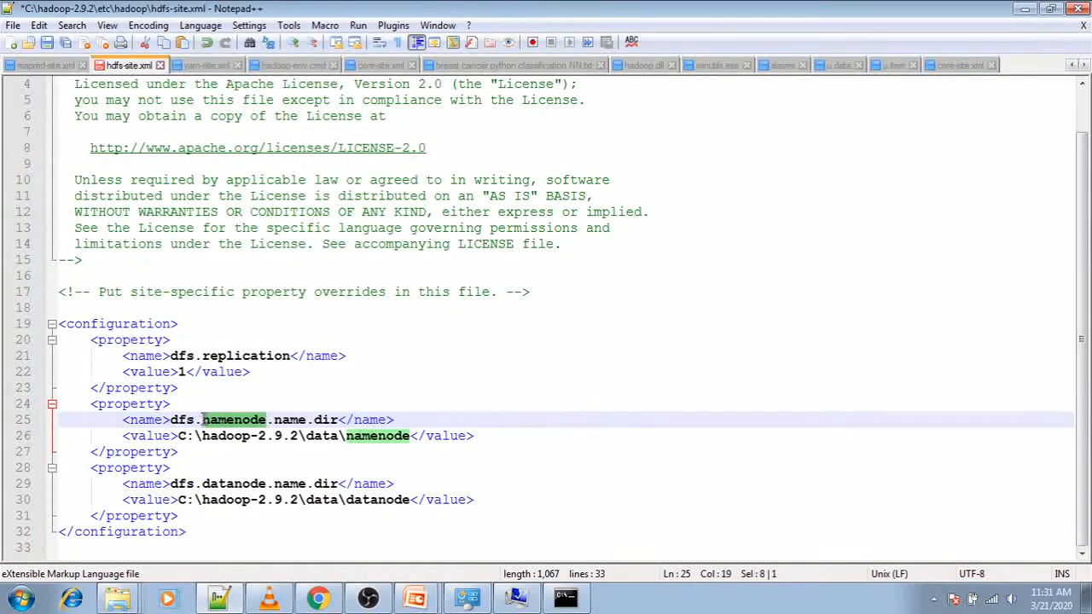
{"action": "left_click", "coordinate": [299, 420]}
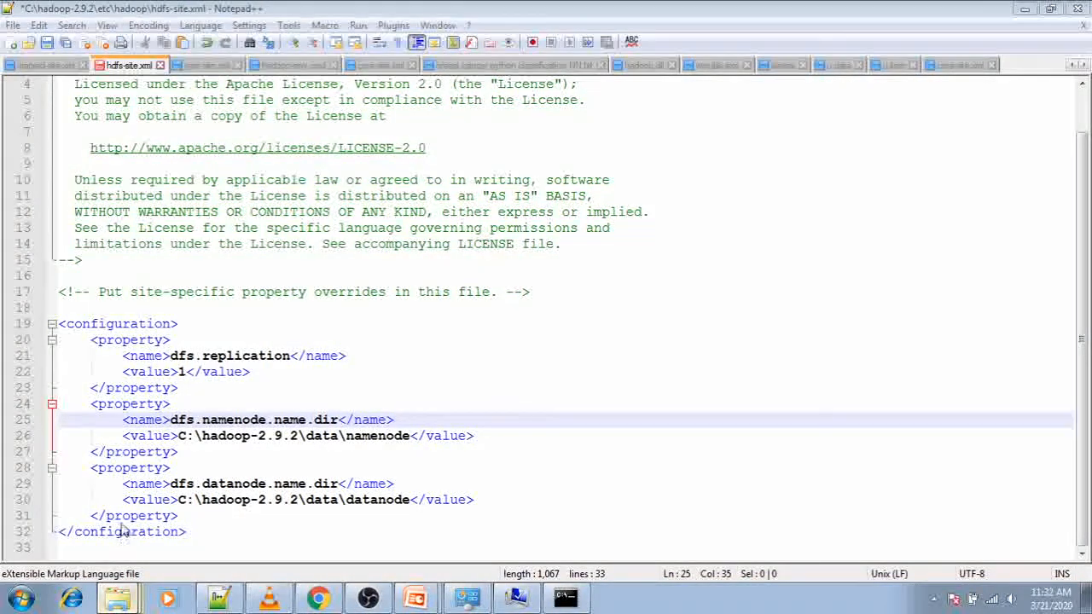
Step: Switch to File Explorer, go to the namenode folder inside hadoop-2.9.2\data and show its full path
{"action": "left_click", "coordinate": [117, 598]}
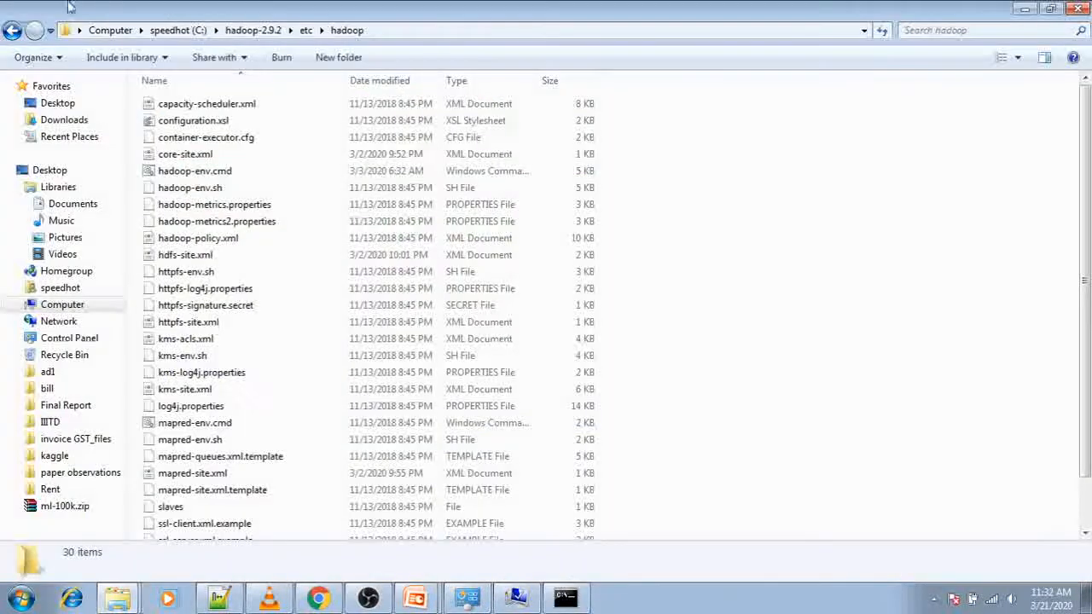
{"action": "left_click", "coordinate": [12, 31]}
{"action": "left_click", "coordinate": [12, 32]}
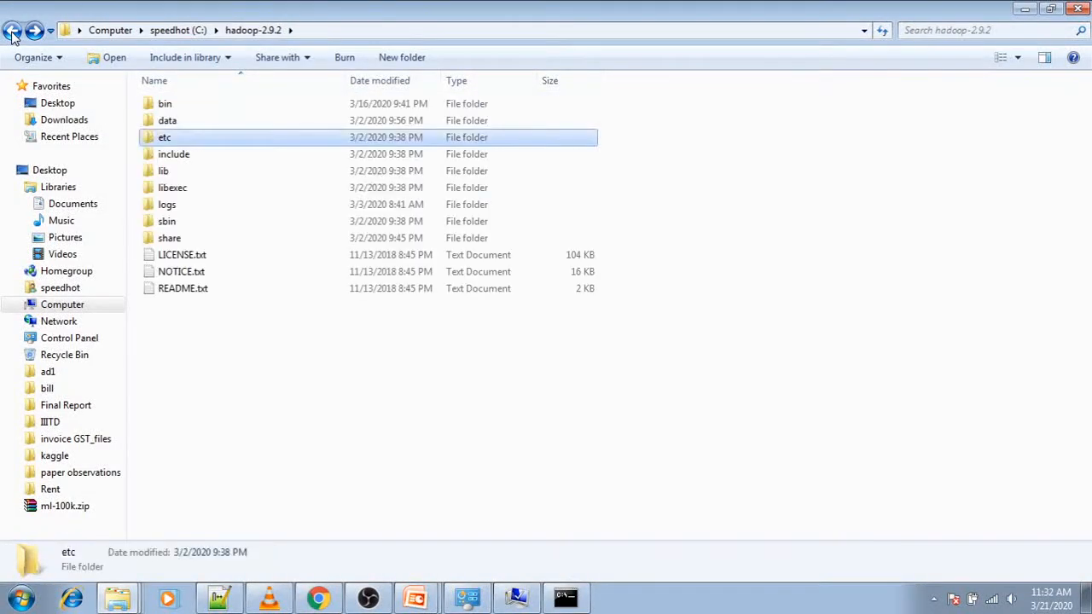
{"action": "left_click", "coordinate": [177, 124]}
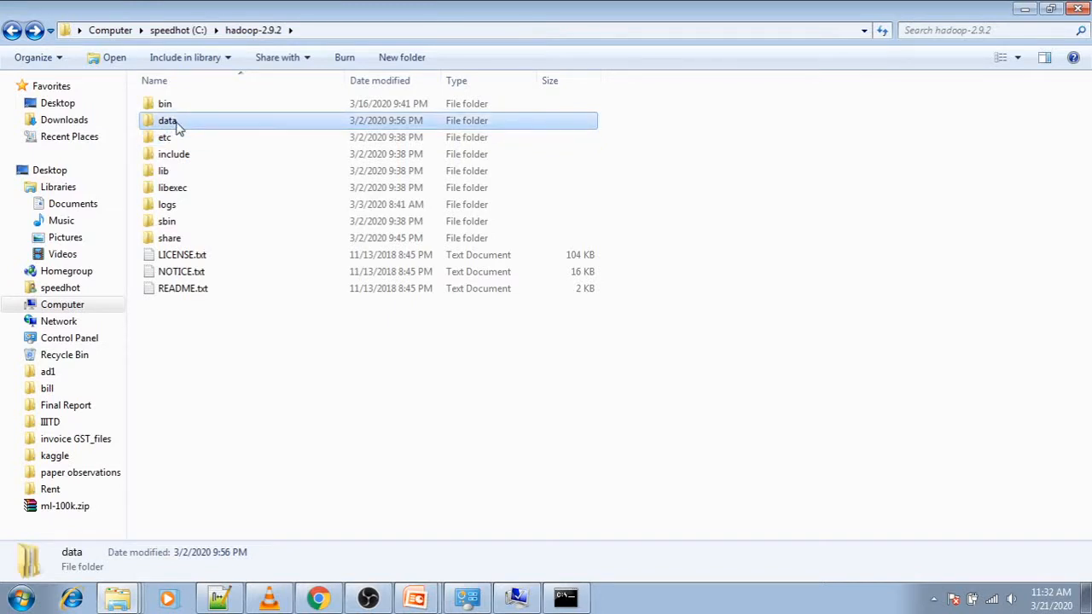
{"action": "double_click", "coordinate": [177, 125]}
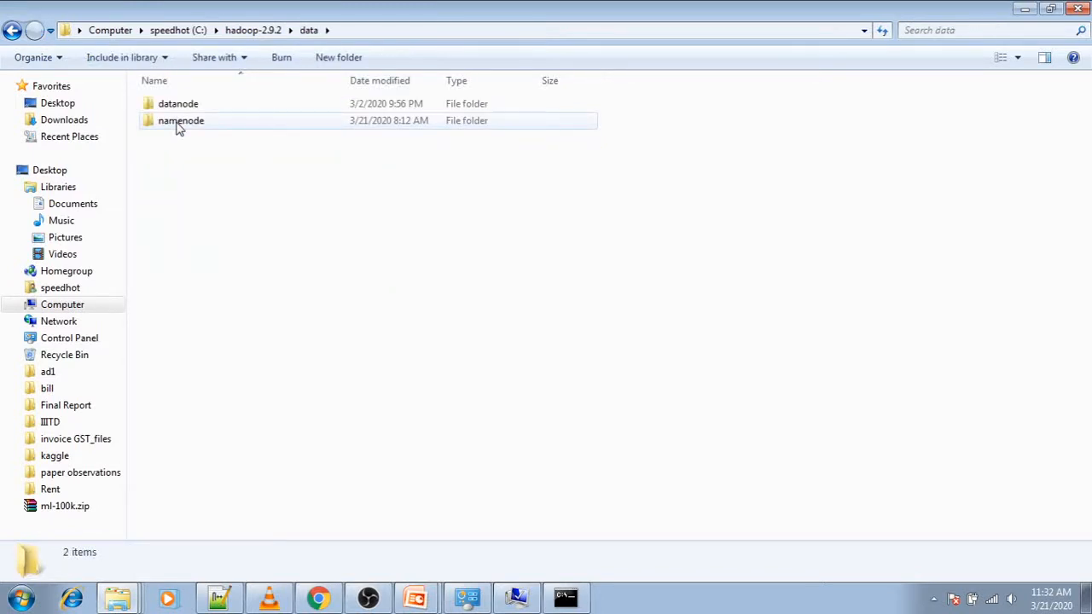
{"action": "double_click", "coordinate": [177, 122]}
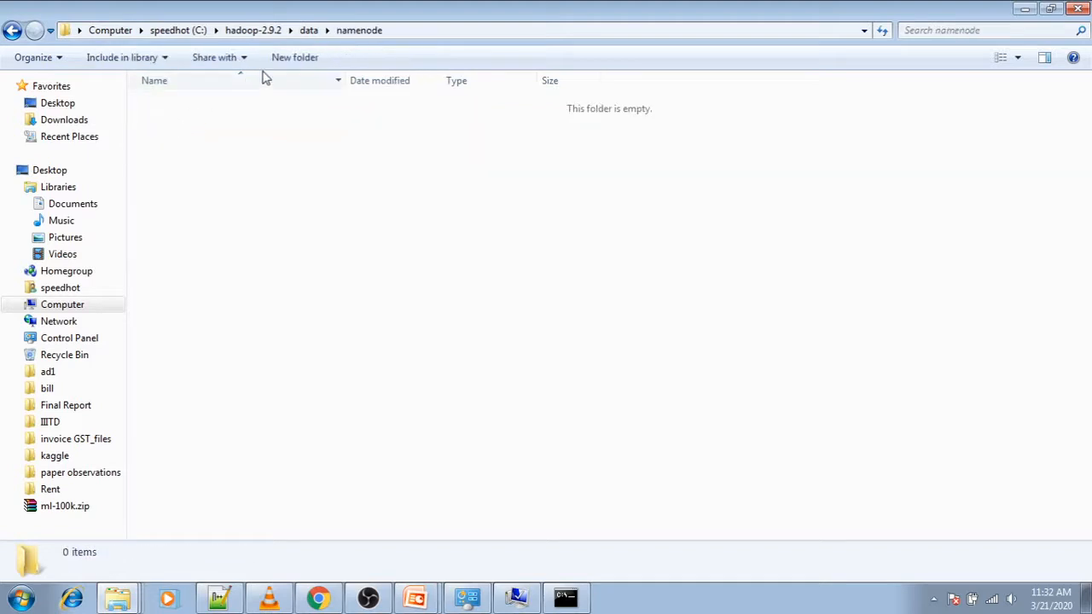
{"action": "left_click", "coordinate": [417, 30]}
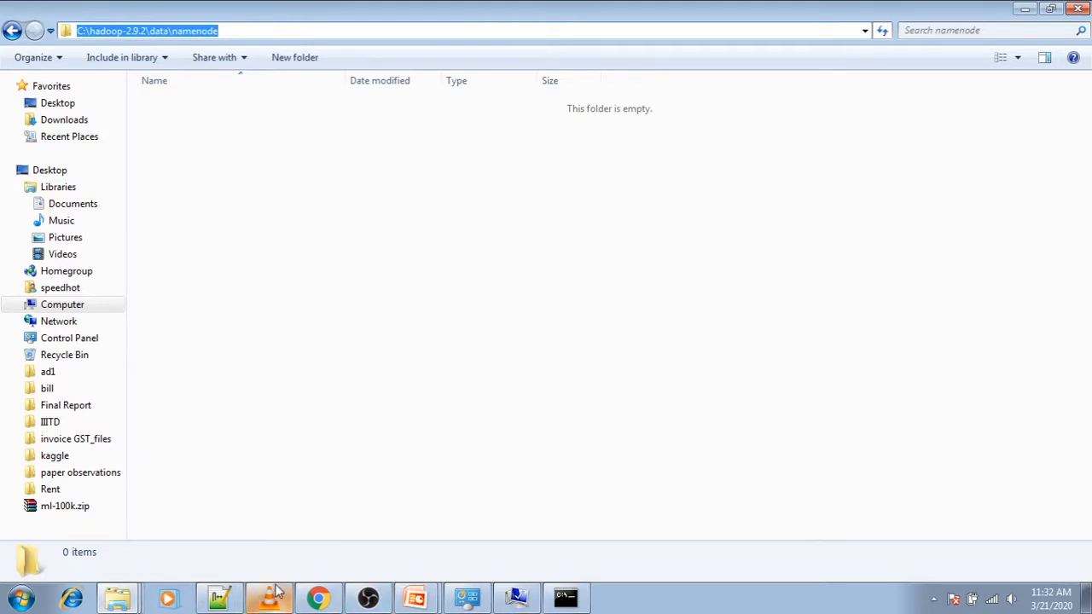
Step: Return to hdfs-site.xml in Notepad++ and check the path value of the dfs.namenode.name.dir property
{"action": "left_click", "coordinate": [232, 602]}
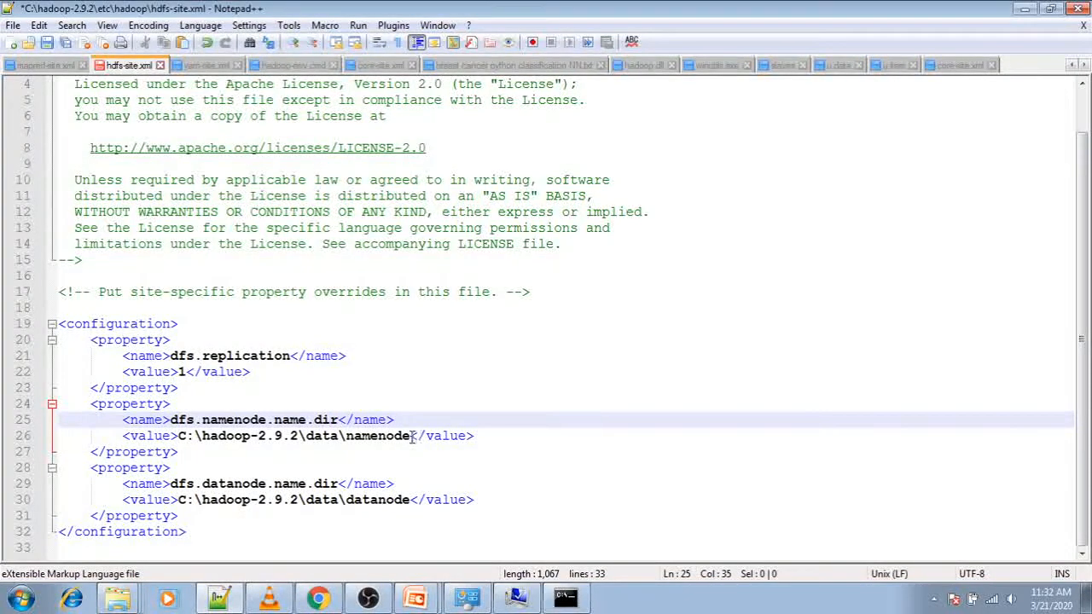
{"action": "left_click_drag", "start_coordinate": [411, 435], "coordinate": [181, 436]}
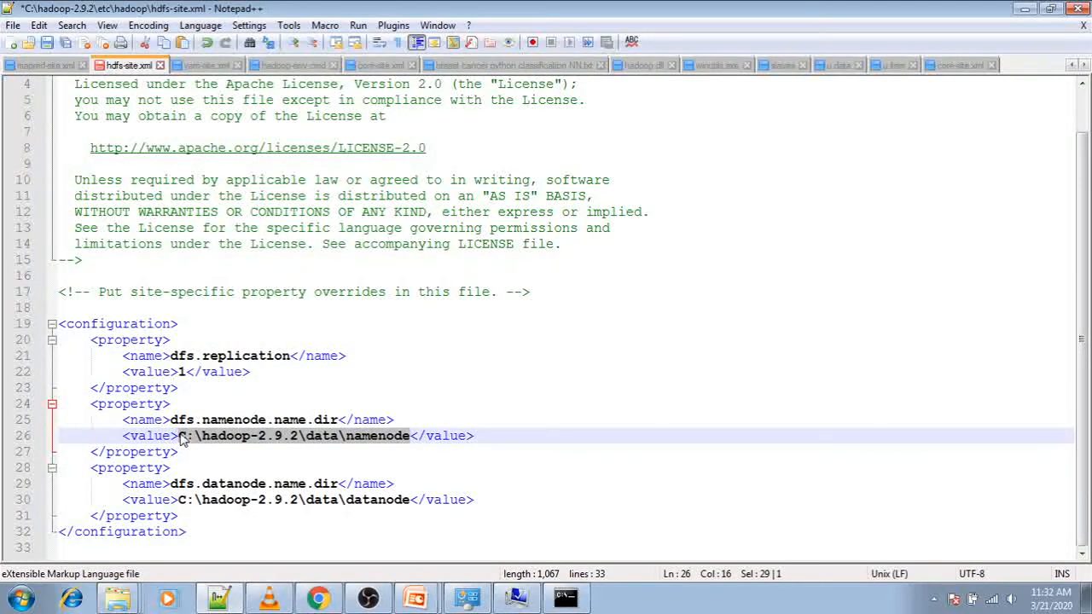
{"action": "left_click", "coordinate": [371, 438]}
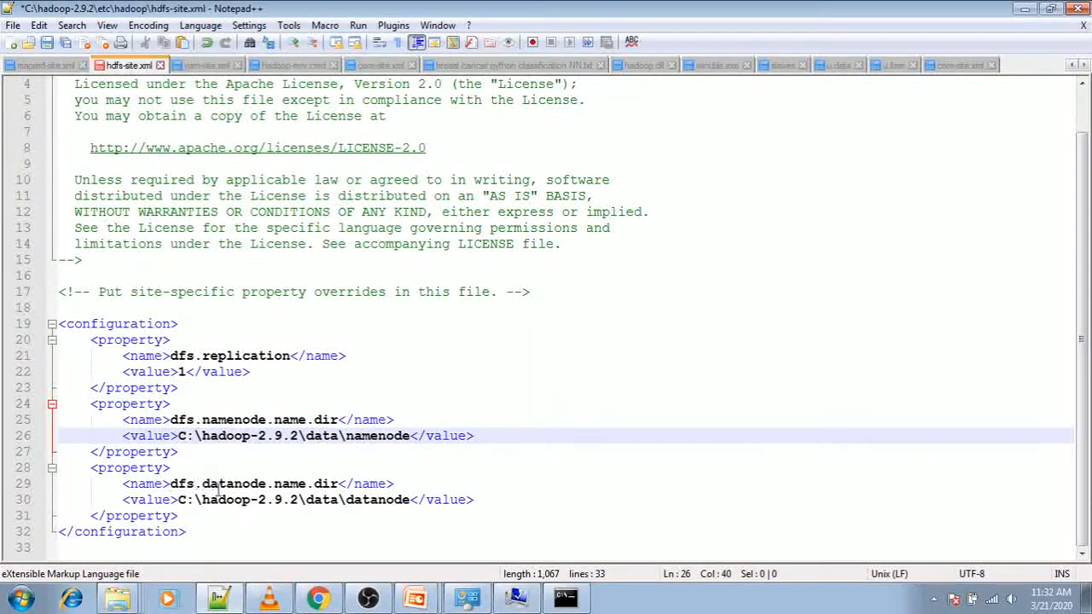
Step: Compare the dfs.datanode.name.dir property name with the dfs.namenode.name.dir one
{"action": "left_click", "coordinate": [187, 484]}
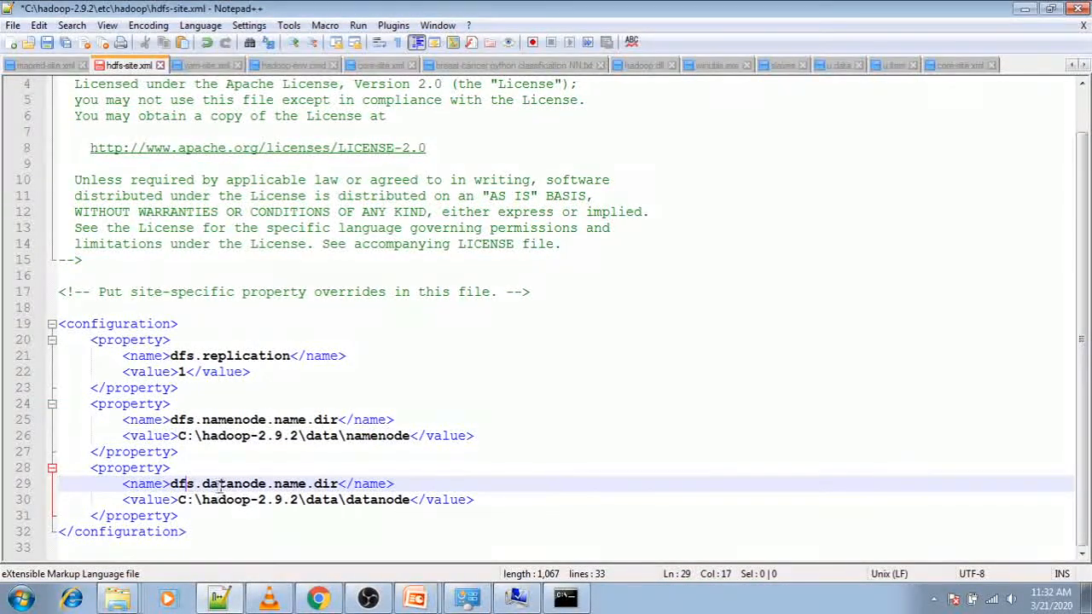
{"action": "left_click", "coordinate": [219, 484]}
{"action": "left_click", "coordinate": [221, 420]}
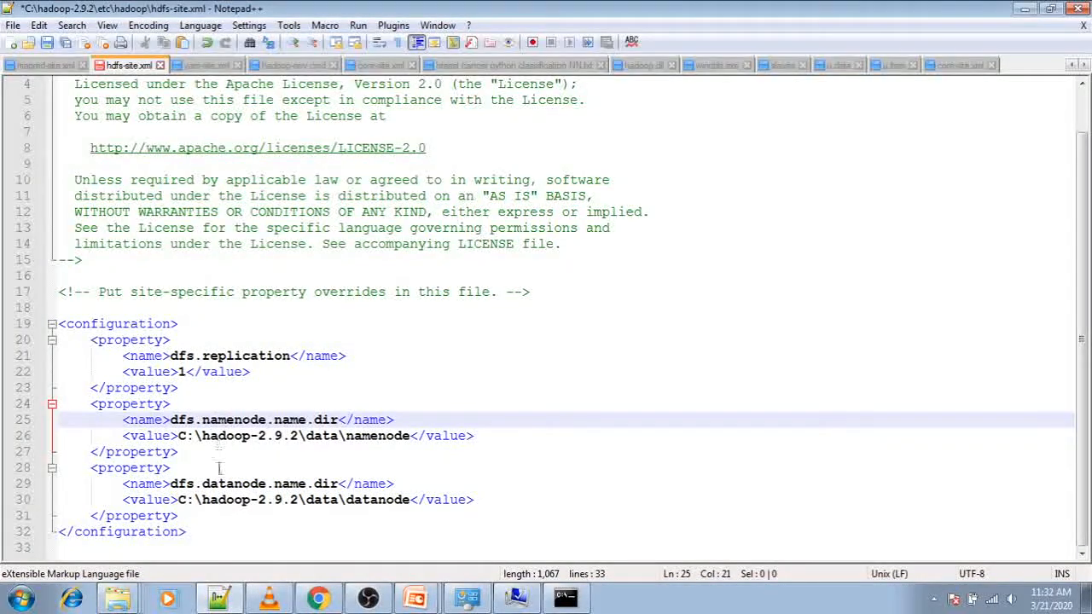
{"action": "left_click", "coordinate": [220, 484]}
{"action": "left_click", "coordinate": [273, 484]}
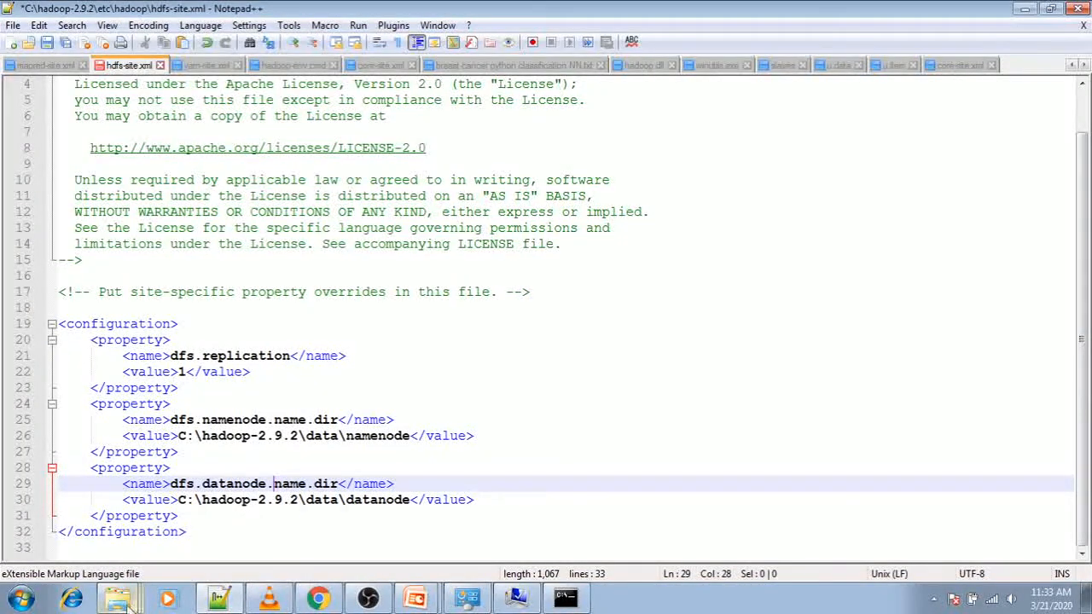
Step: Show the datanode folder's full path in File Explorer and compare it with the dfs.datanode.name.dir value in Notepad++
{"action": "left_click", "coordinate": [141, 492]}
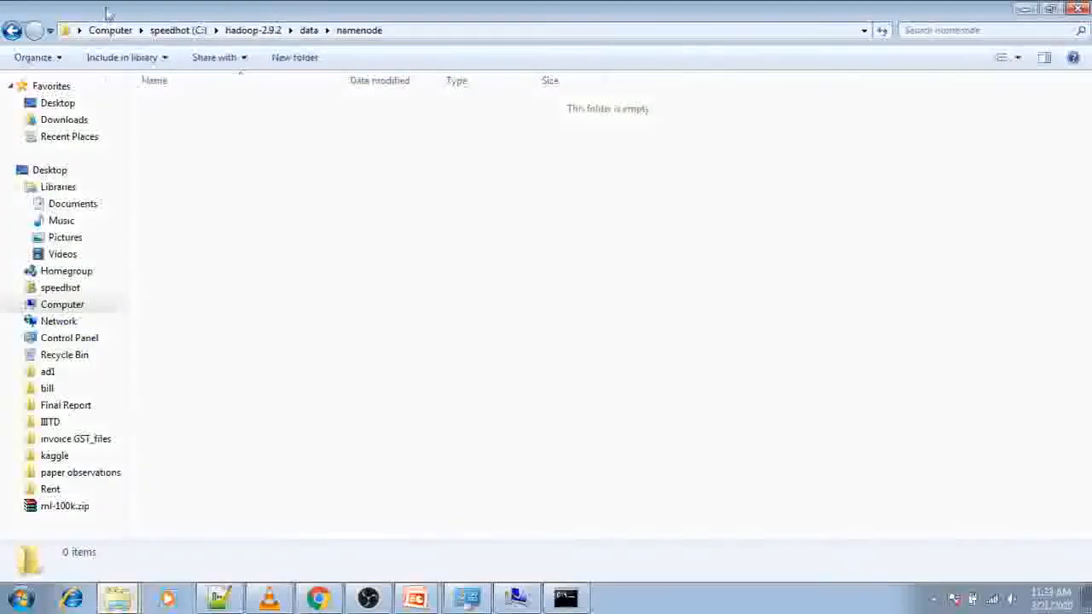
{"action": "left_click", "coordinate": [13, 31]}
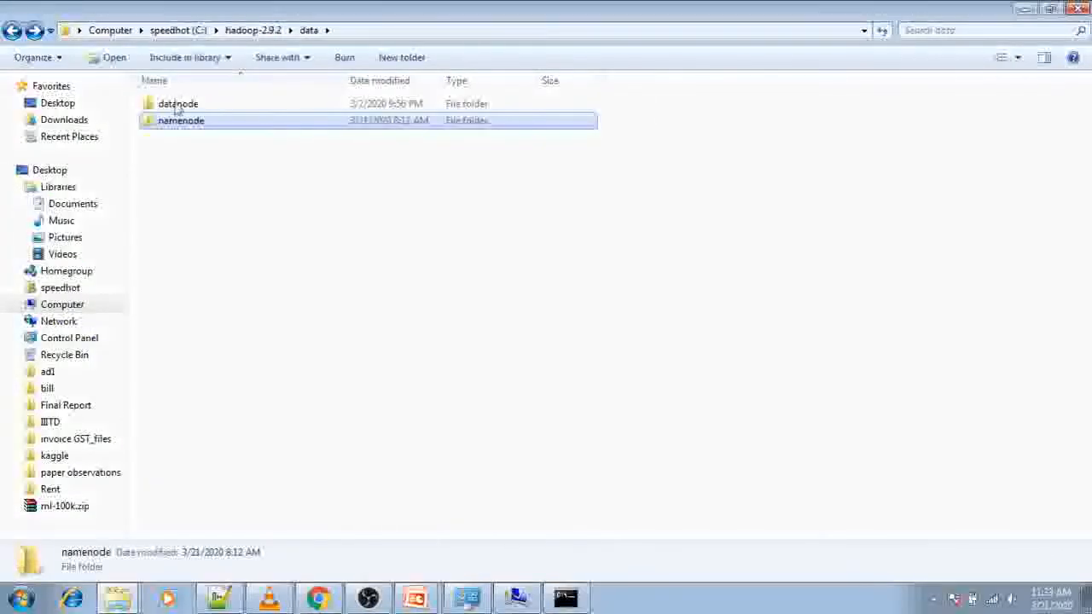
{"action": "double_click", "coordinate": [176, 104]}
{"action": "left_click", "coordinate": [400, 30]}
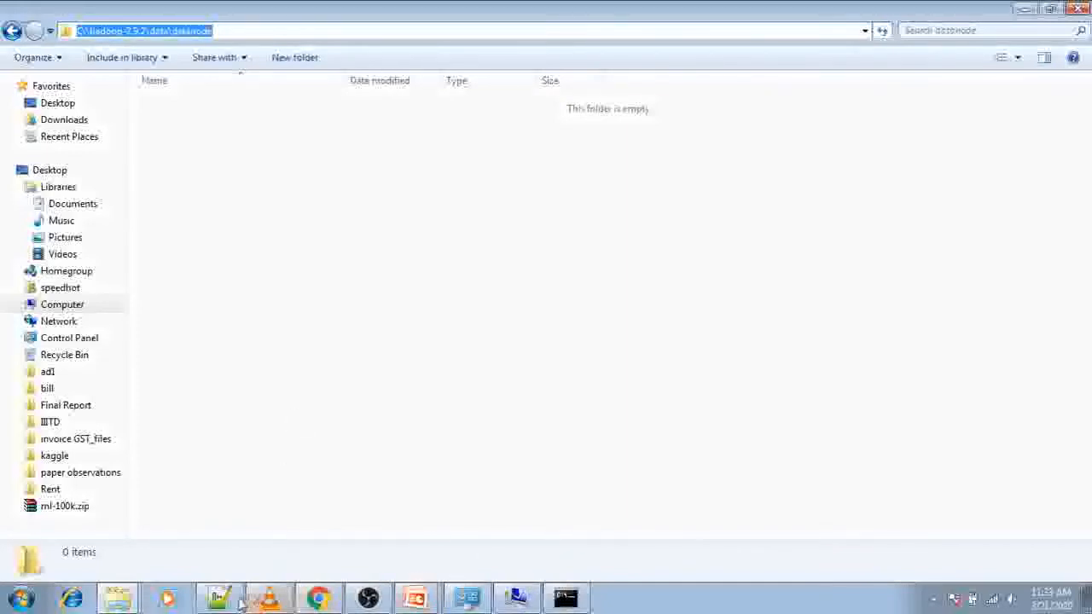
{"action": "left_click", "coordinate": [508, 598]}
{"action": "left_click_drag", "start_coordinate": [411, 500], "coordinate": [178, 499]}
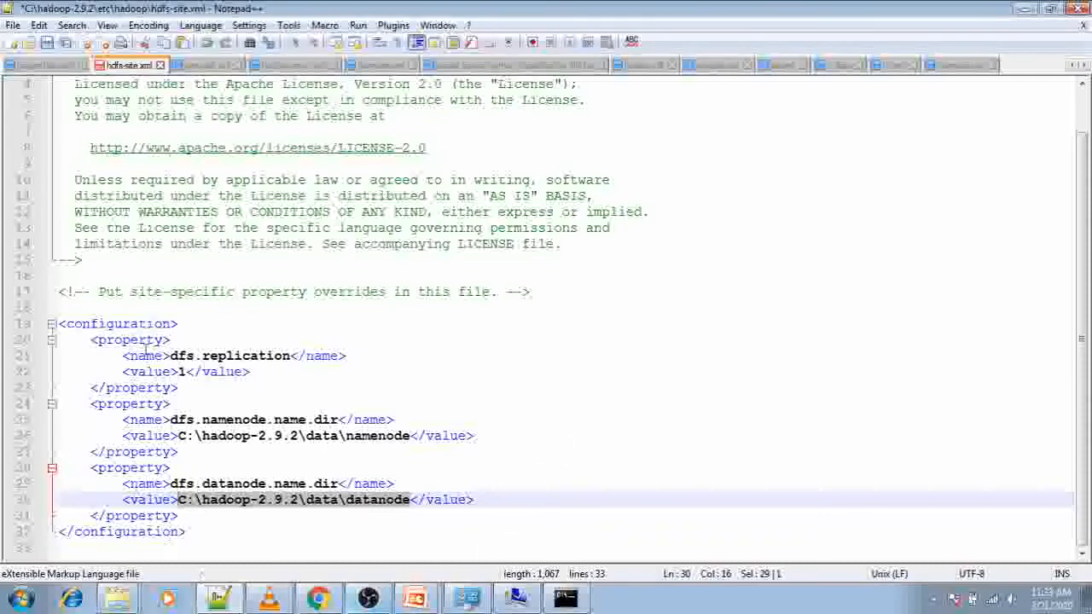
Step: Close the File Explorer window on D:\Hadoop\hadoop-2.9.2\etc\hadoop and bring up the C:\hadoop-2.9.2\etc\hadoop window maximized
{"action": "left_click", "coordinate": [109, 599]}
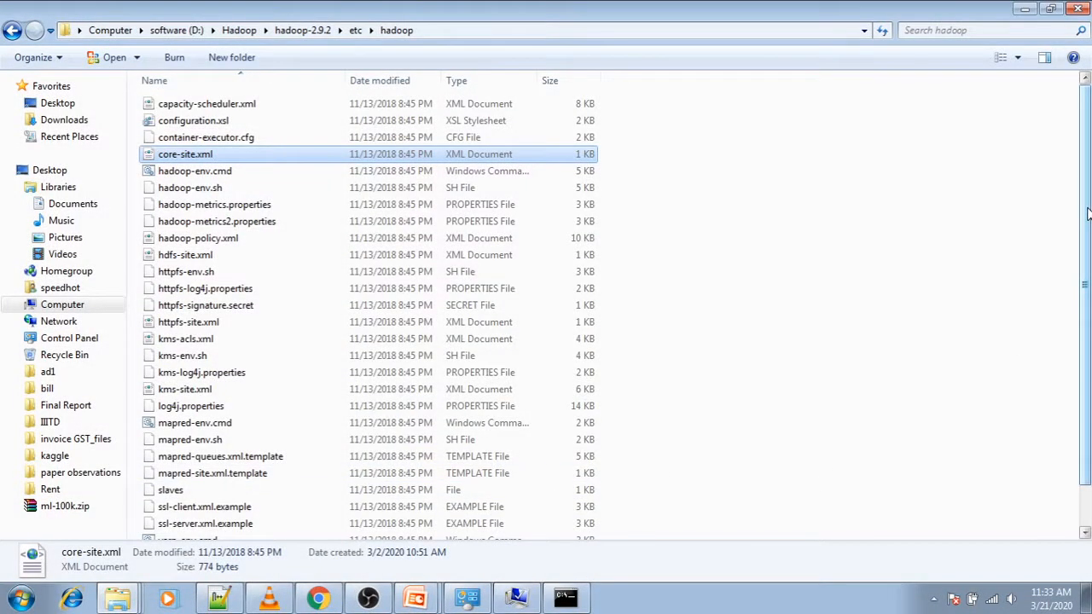
{"action": "scroll", "coordinate": [1087, 213], "scroll_direction": "down", "scroll_amount": 1}
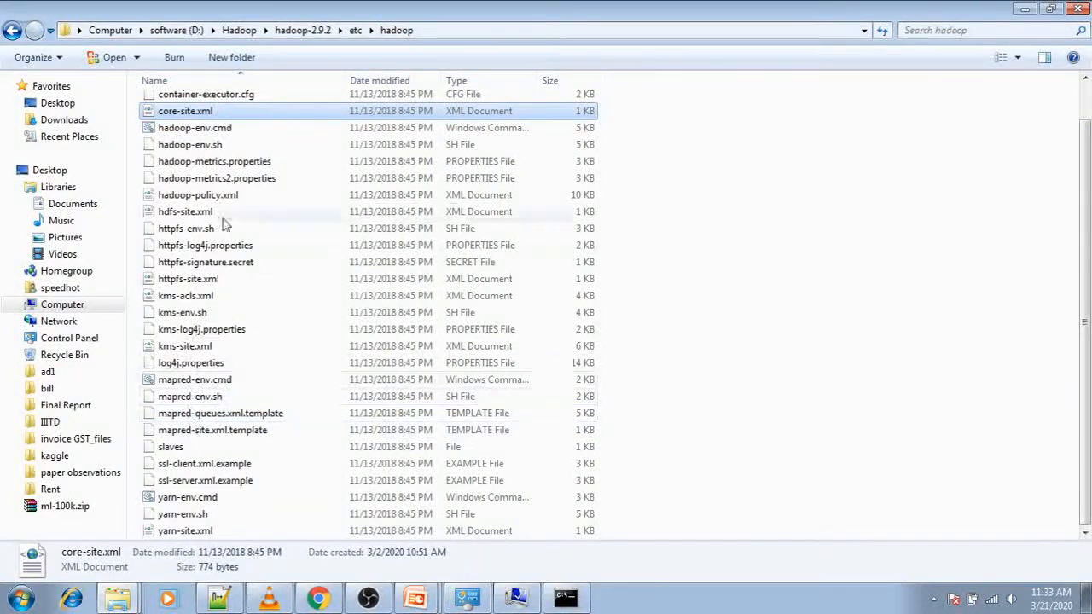
{"action": "left_click", "coordinate": [1076, 9]}
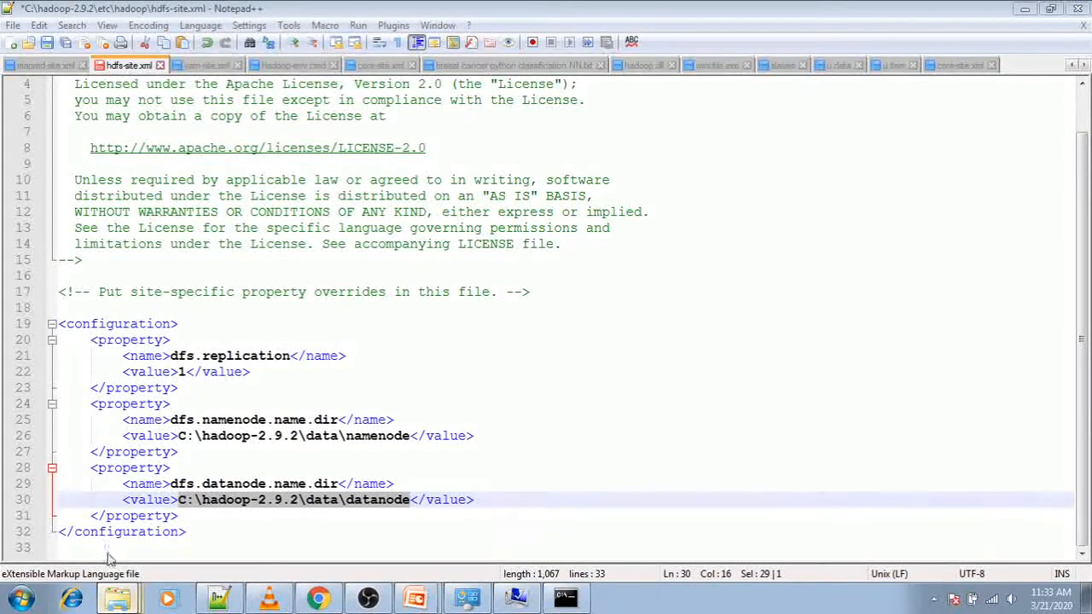
{"action": "left_click", "coordinate": [117, 599]}
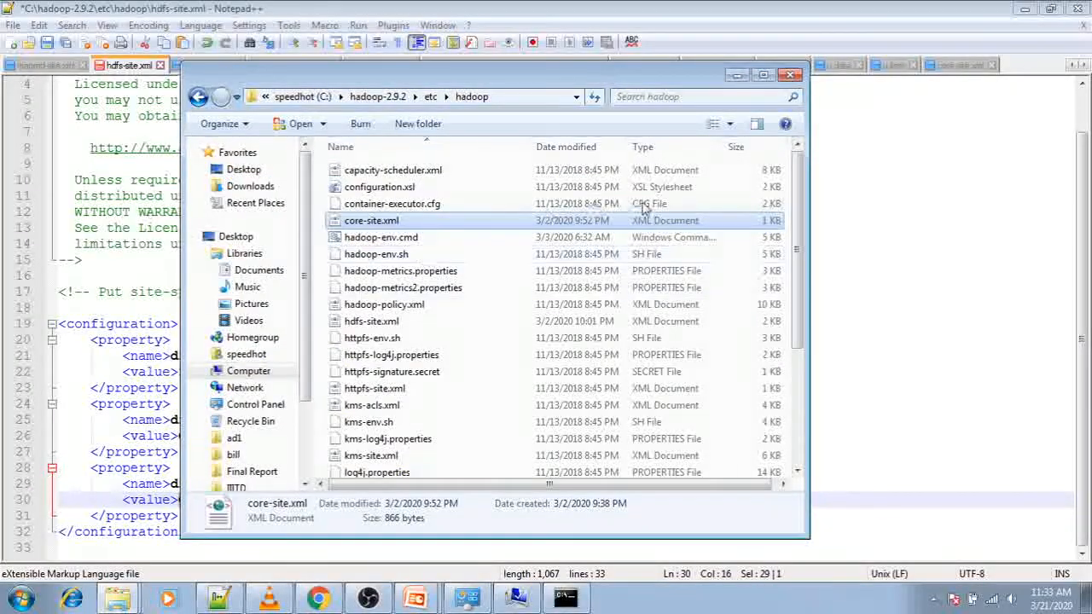
{"action": "left_click", "coordinate": [765, 75]}
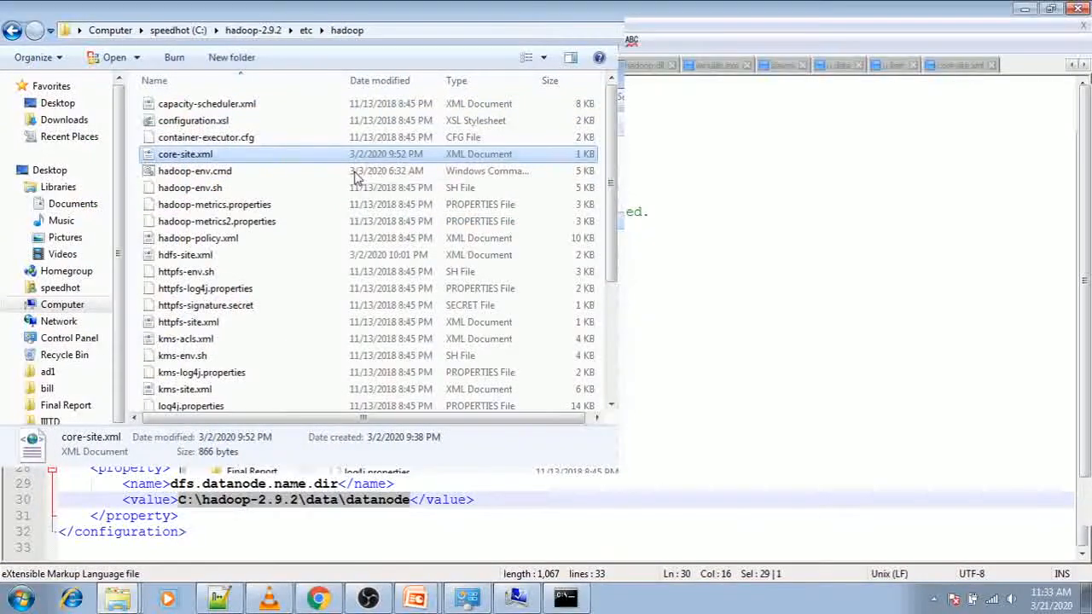
Step: Open mapred-site.xml from C:\hadoop-2.9.2\etc\hadoop in Notepad++ for editing
{"action": "scroll", "coordinate": [528, 324], "scroll_direction": "down", "scroll_amount": 2}
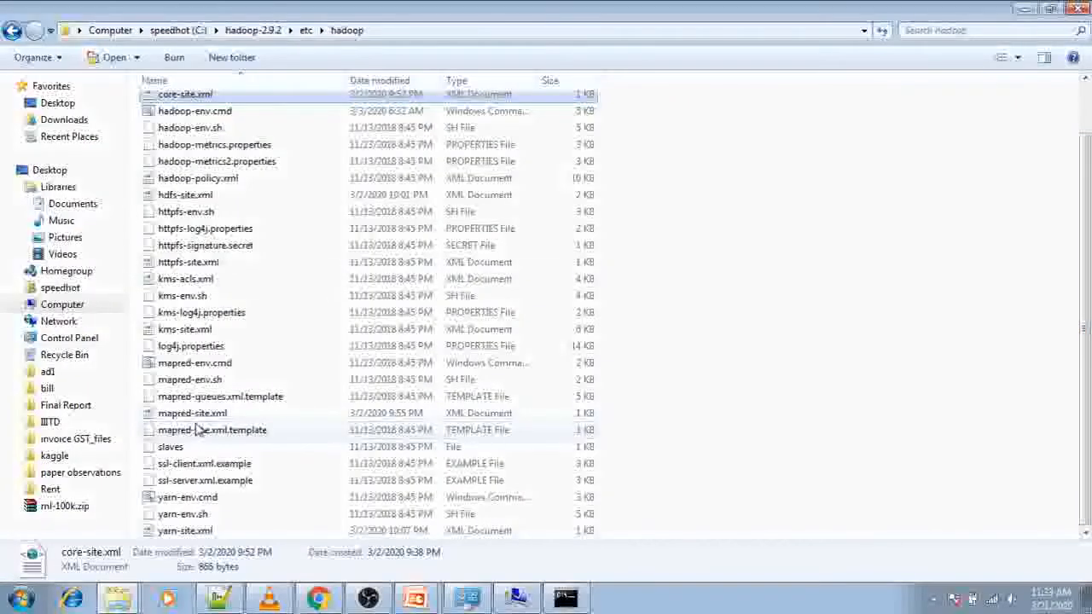
{"action": "left_click", "coordinate": [203, 413]}
{"action": "right_click", "coordinate": [204, 412]}
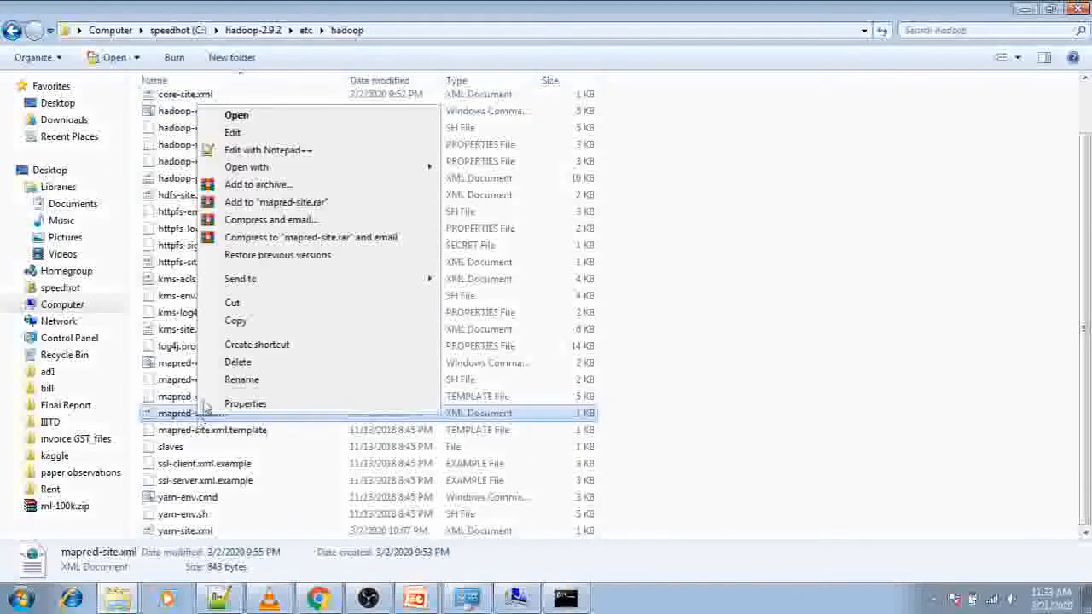
{"action": "left_click", "coordinate": [305, 152]}
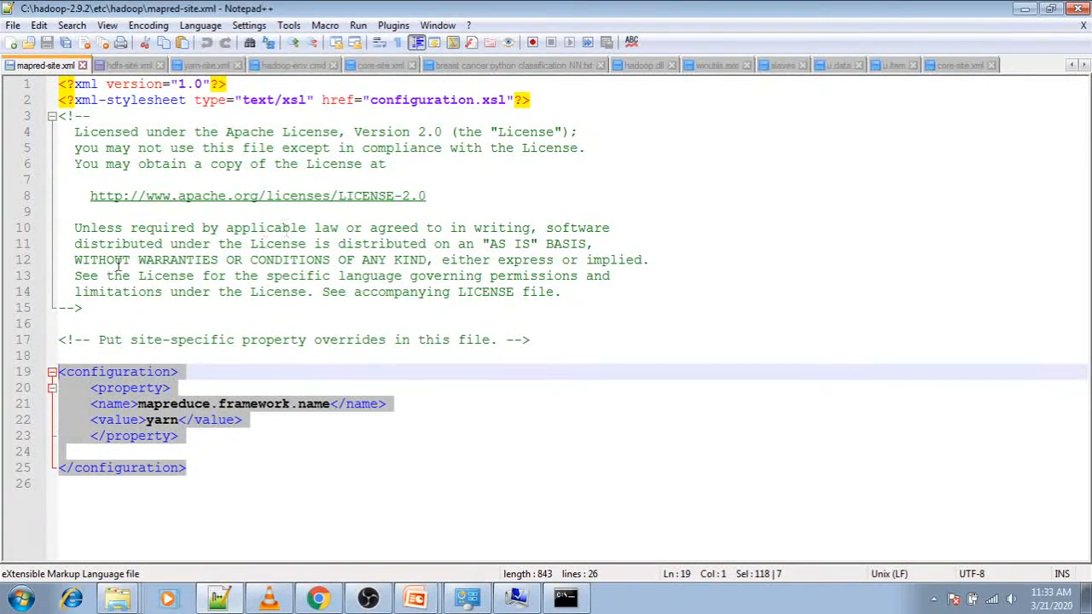
Step: Copy the mapreduce.framework.name property block, delete it, paste it back inside the configuration element, and highlight its value yarn
{"action": "left_click", "coordinate": [273, 424]}
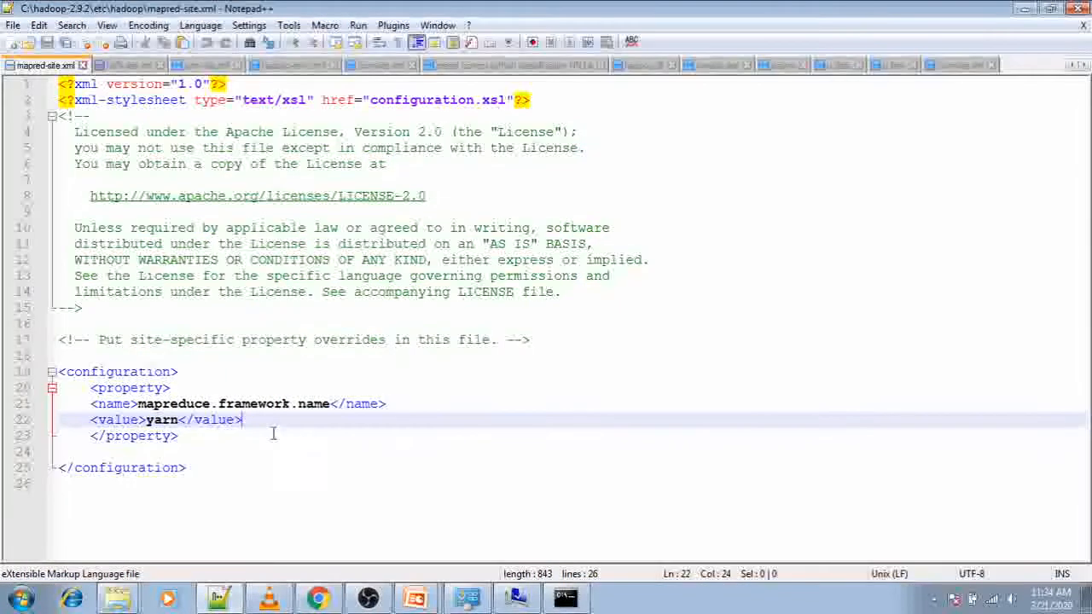
{"action": "left_click_drag", "start_coordinate": [91, 390], "coordinate": [232, 436]}
{"action": "key", "text": "ctrl+c"}
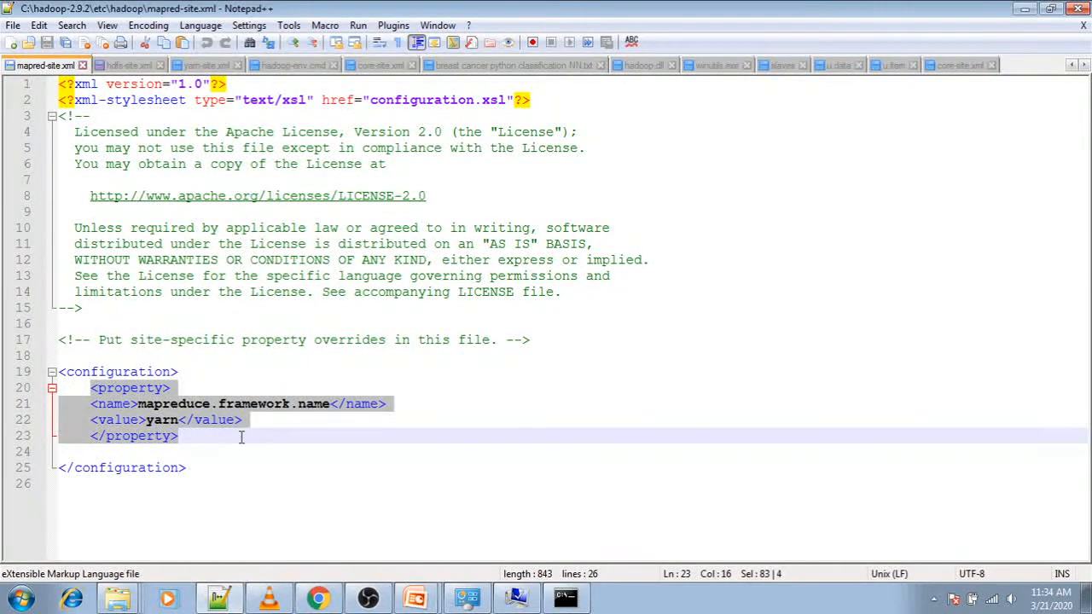
{"action": "key", "text": "Delete"}
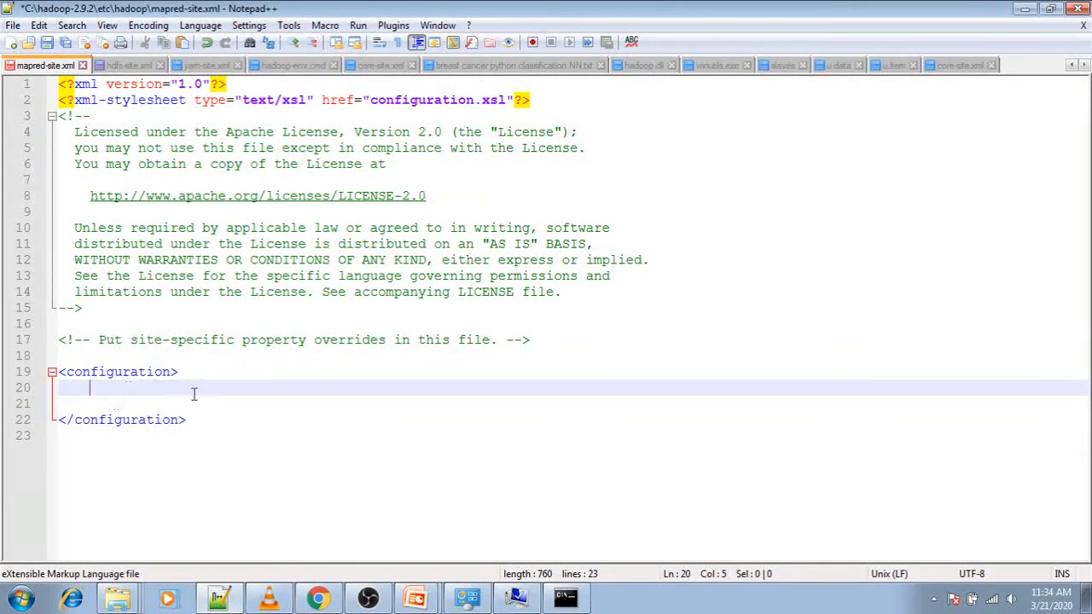
{"action": "key", "text": "ctrl+v"}
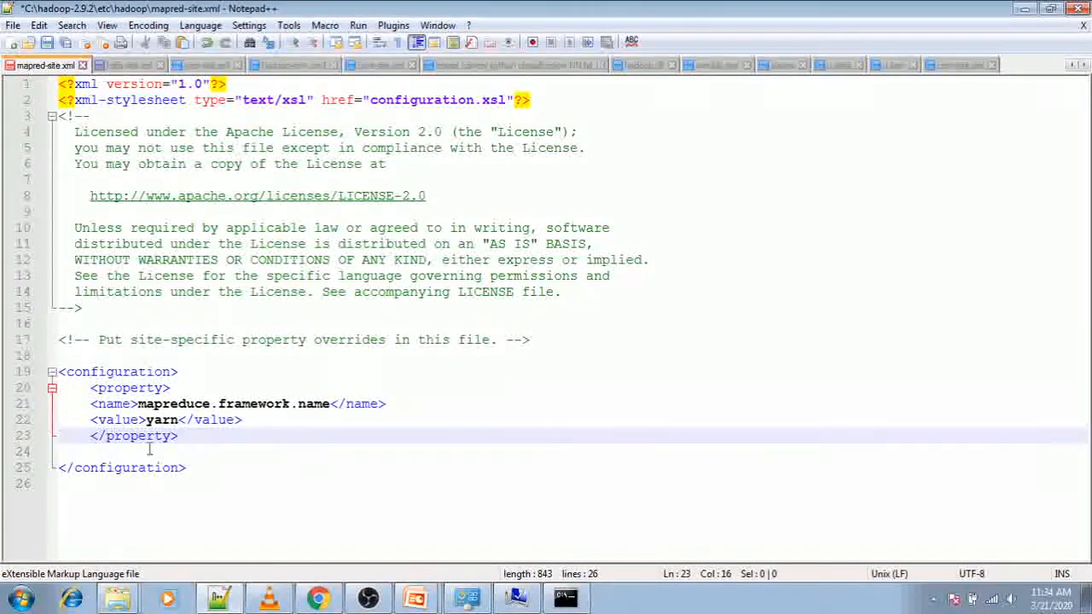
{"action": "left_click_drag", "start_coordinate": [178, 423], "coordinate": [148, 424]}
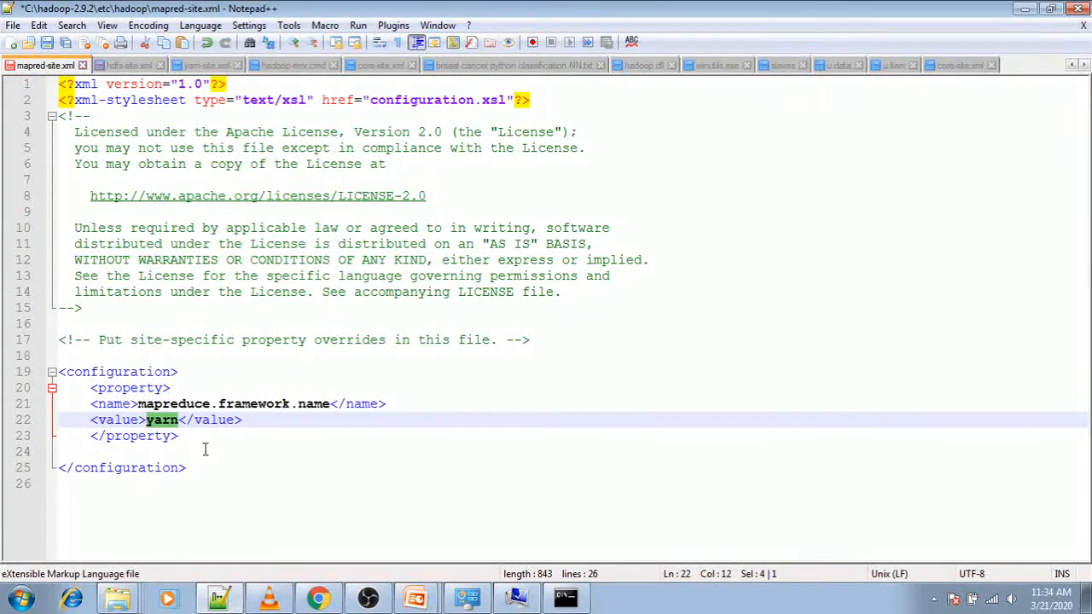
Step: Switch to the PowerPoint slideshow and reveal the hdfs-site.xml configuration listing on the Download and Configuration slide
{"action": "left_click", "coordinate": [432, 603]}
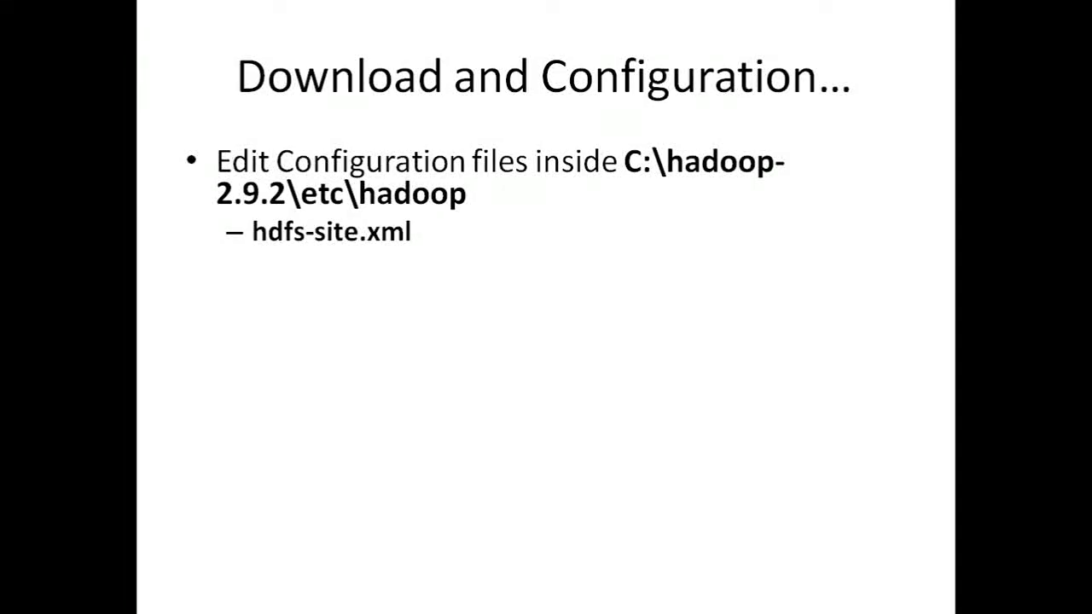
{"action": "key", "text": "Right"}
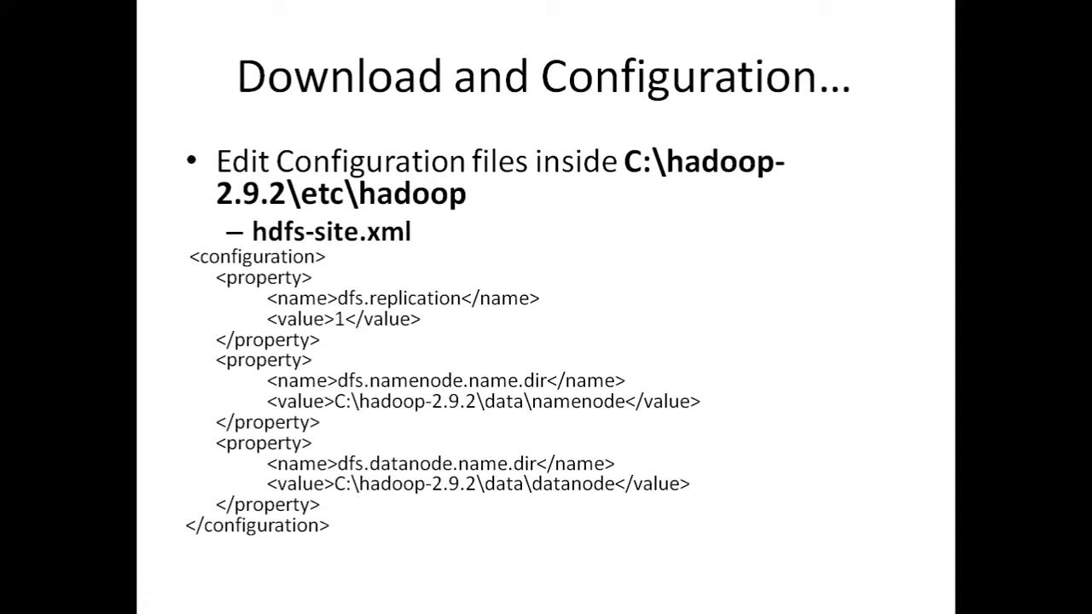